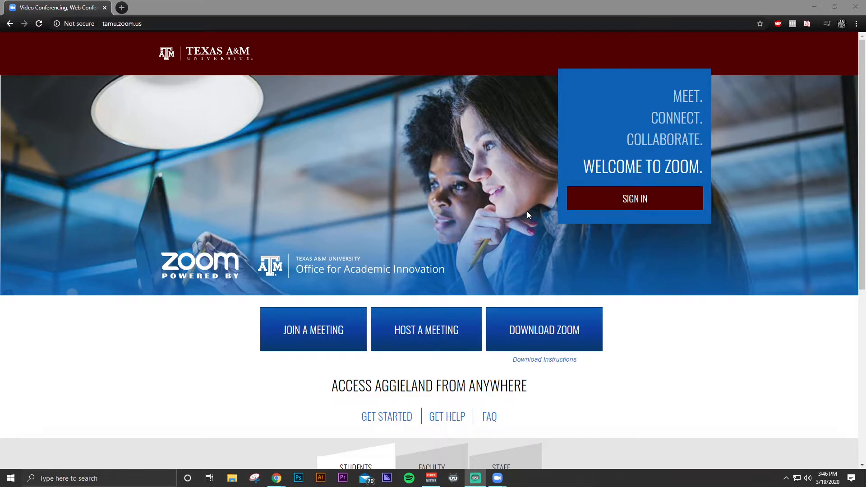
# Step: Sign in to the university Zoom account and go to My Meetings
pyautogui.click(646, 201)
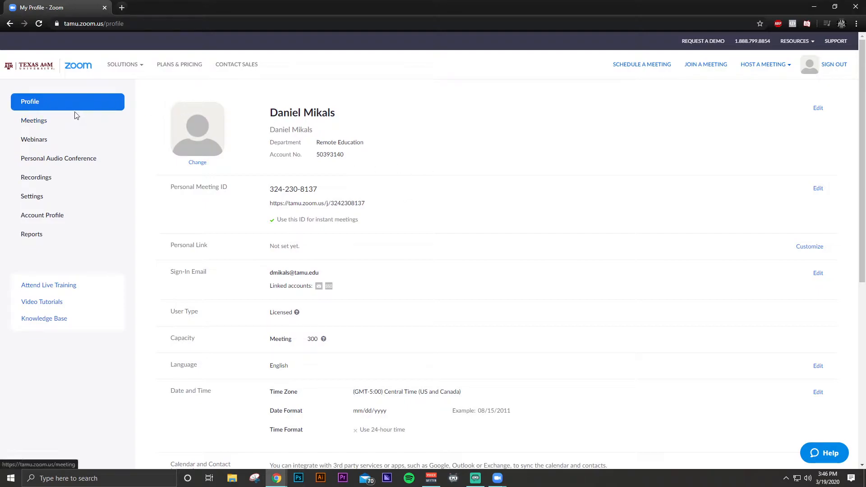
pyautogui.click(43, 127)
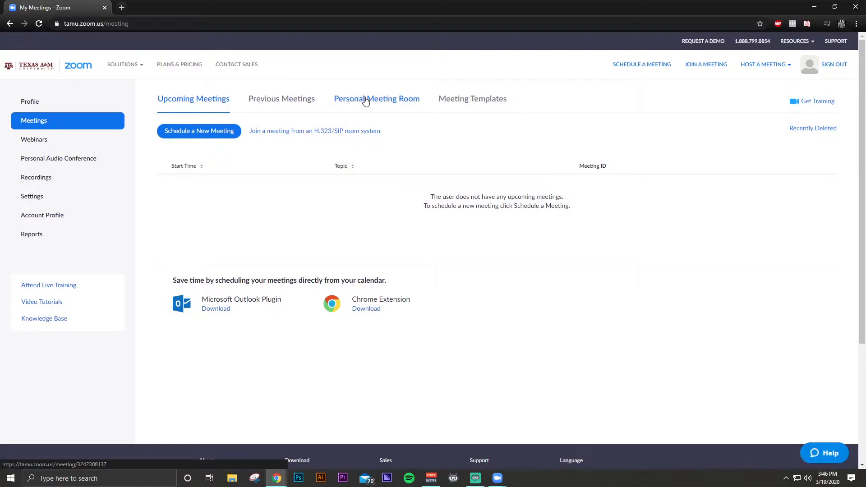
# Step: Open the Personal Meeting Room and scroll down to its Anonymous Poll and Test Poll
pyautogui.click(366, 100)
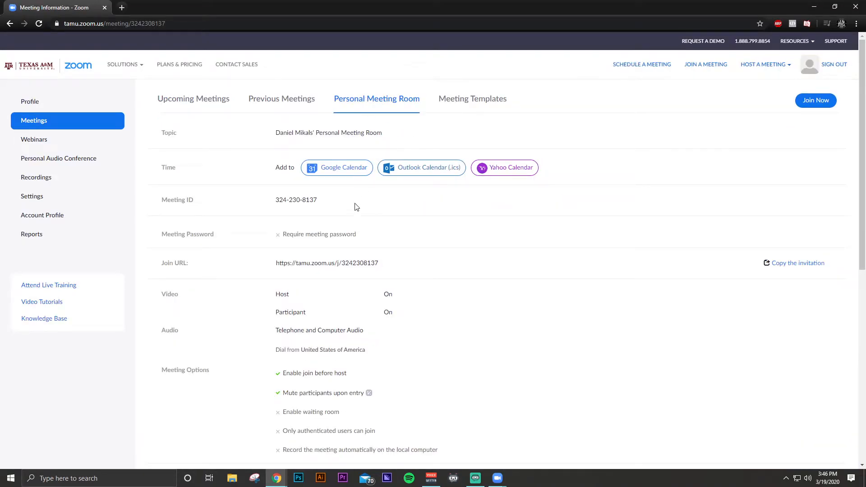
pyautogui.scroll(-4, 354, 206)
pyautogui.scroll(-4, 355, 208)
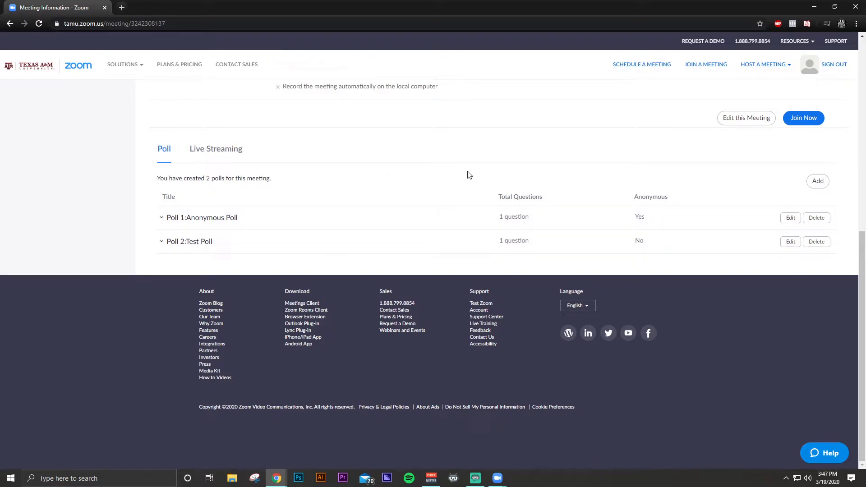
# Step: Add a new poll titled 'TEST' to the personal meeting room
pyautogui.click(818, 183)
pyautogui.click(445, 114)
pyautogui.write('TEST')
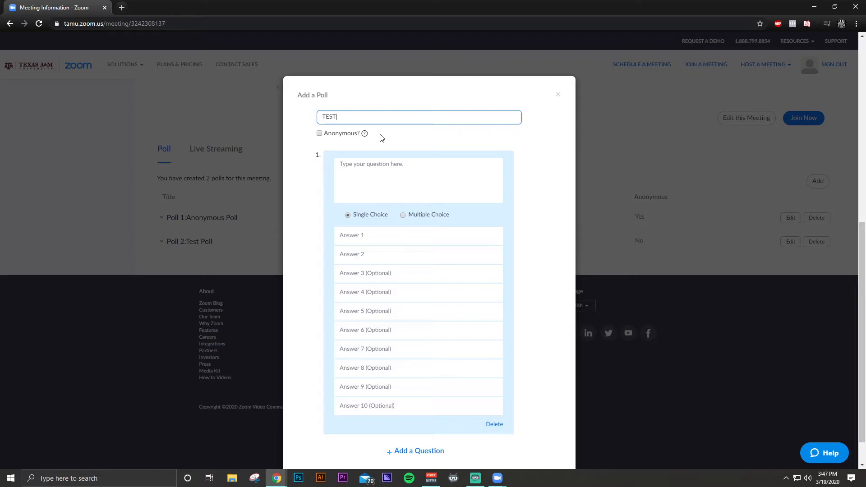
pyautogui.click(377, 173)
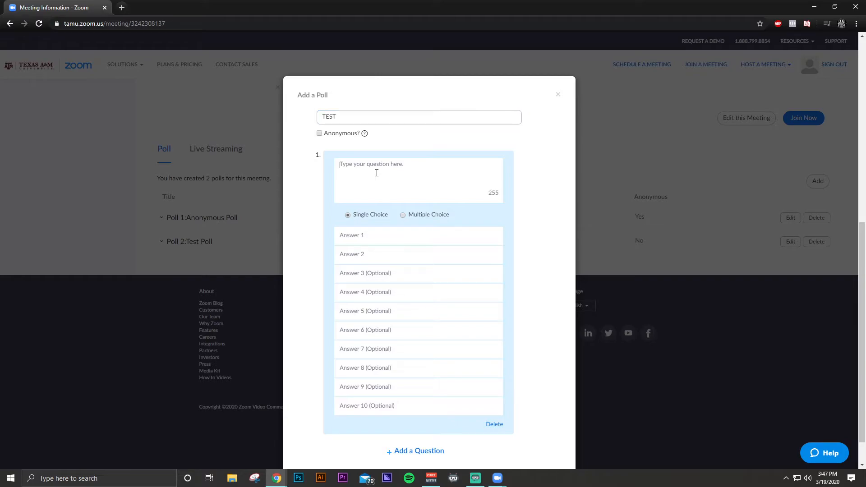
# Step: Enter the question 'What does TAMU Stand for?' with first answer 'Texas'
pyautogui.write('What does TAMU Stand for?')
pyautogui.click(403, 216)
pyautogui.click(380, 238)
pyautogui.write('Texas')
pyautogui.press('BackSpace')
pyautogui.press('BackSpace')
pyautogui.press('BackSpace')
pyautogui.write('xas')
# Step: Fill the remaining answers: 'A&M', 'University' and 'Texas A&M University'
pyautogui.press('Tab')
pyautogui.write('A&M')
pyautogui.press('Tab')
pyautogui.write('Uni')
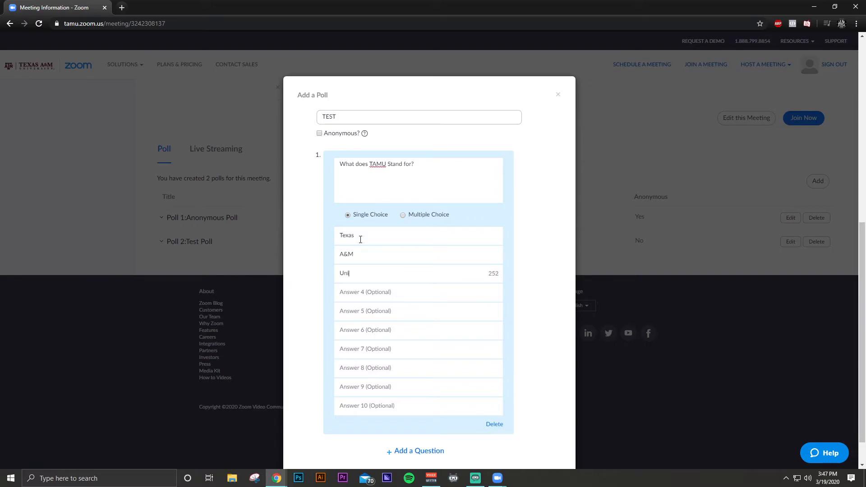
pyautogui.write('versity')
pyautogui.press('Tab')
pyautogui.press('Tab')
pyautogui.click(344, 294)
pyautogui.write('Texas A&M University')
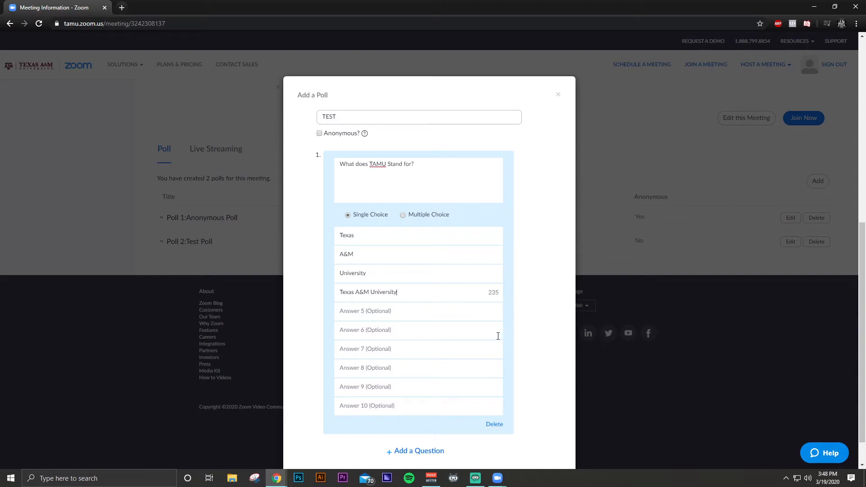
# Step: Add a second poll question reading 'Test'
pyautogui.click(422, 451)
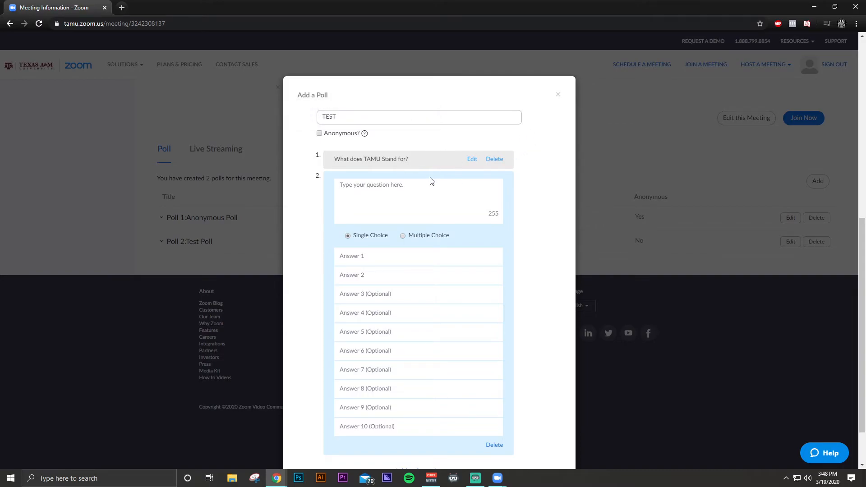
pyautogui.write('TES')
pyautogui.press('BackSpace')
# Step: Give the 'Test' question the answers 1, 2, 3 and 4
pyautogui.press('BackSpace')
pyautogui.write('est')
pyautogui.click(357, 262)
pyautogui.write('1')
pyautogui.press('Tab')
pyautogui.write('2')
pyautogui.press('Tab')
pyautogui.write('2')
pyautogui.press('BackSpace')
pyautogui.write('3')
pyautogui.press('Tab')
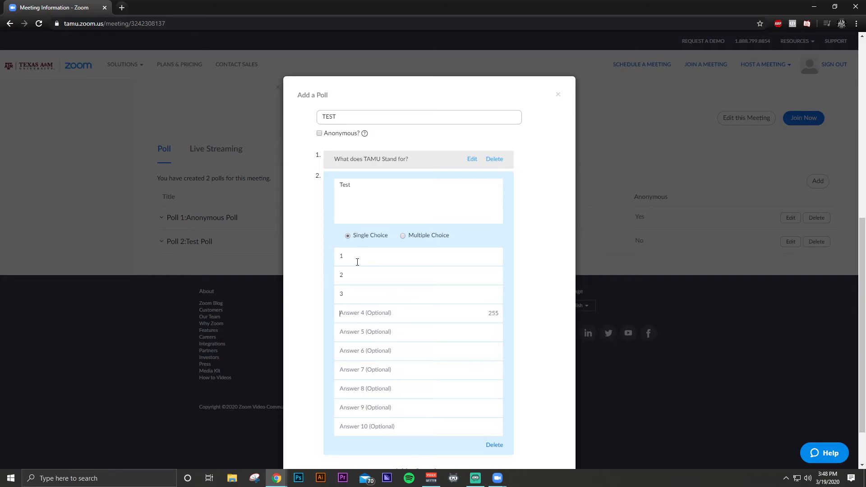
pyautogui.write('4')
# Step: Save the TEST poll and check it is listed with 2 questions
pyautogui.scroll(-2, 539, 327)
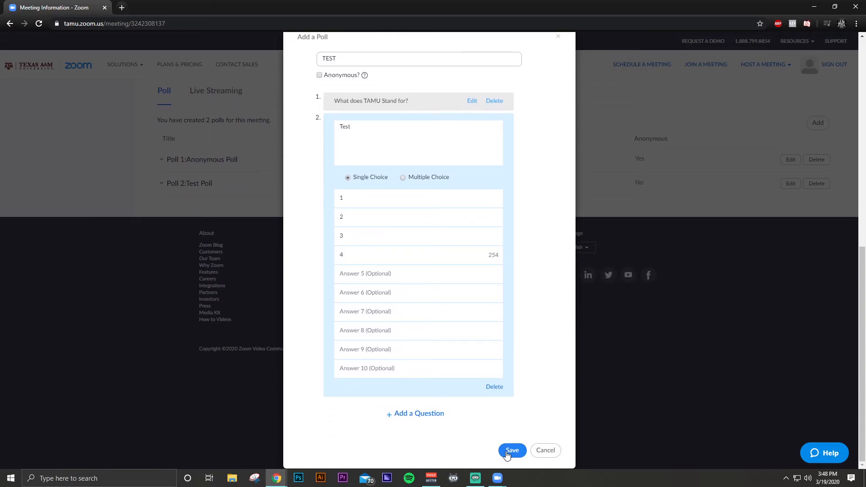
pyautogui.click(507, 451)
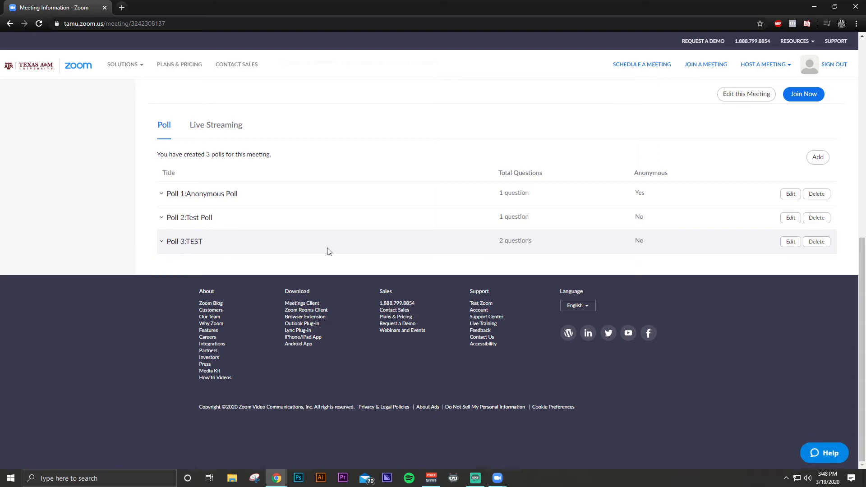
pyautogui.scroll(6, 360, 276)
pyautogui.scroll(-5, 348, 247)
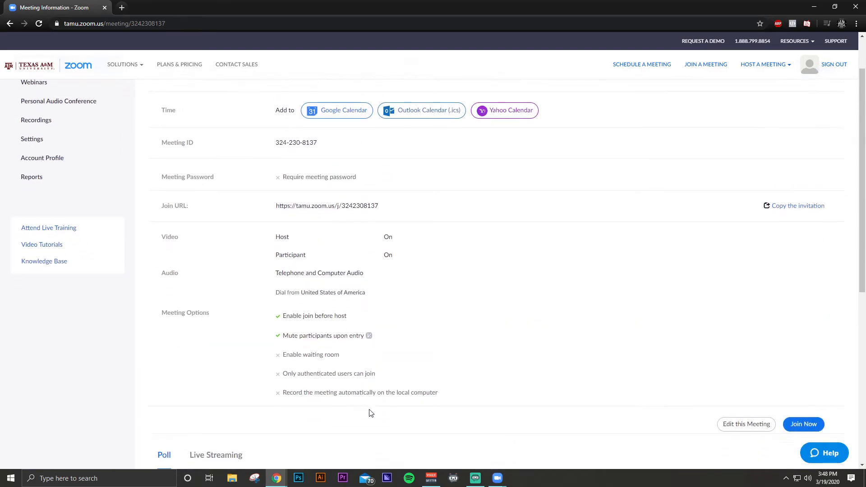
pyautogui.scroll(7, 443, 390)
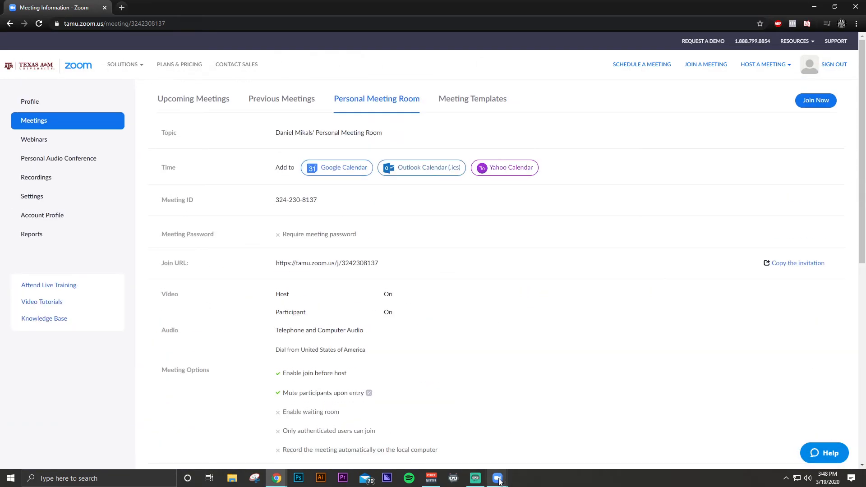
# Step: In the running meeting, open Polls and select 'Polling 3: TEST'
pyautogui.moveTo(499, 482)
pyautogui.click(533, 443)
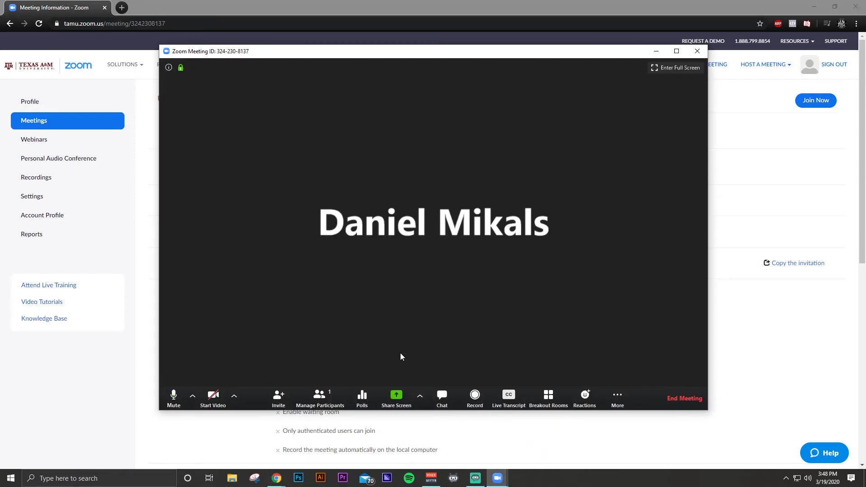
pyautogui.click(366, 394)
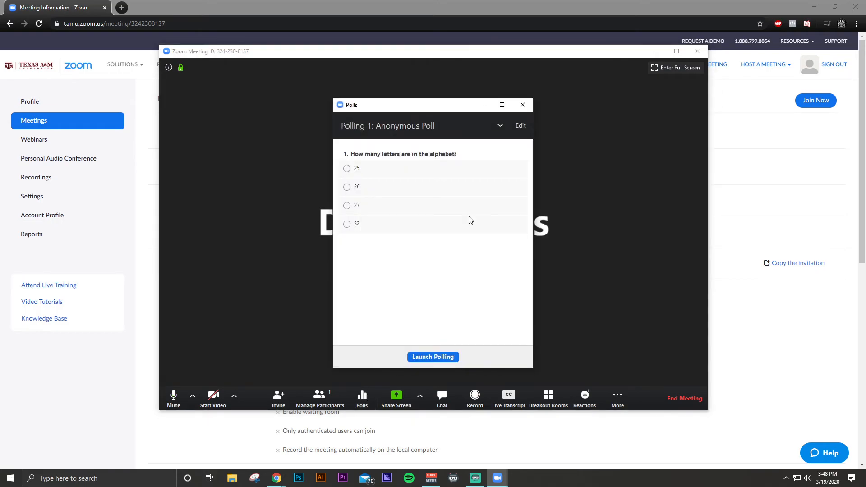
pyautogui.click(501, 126)
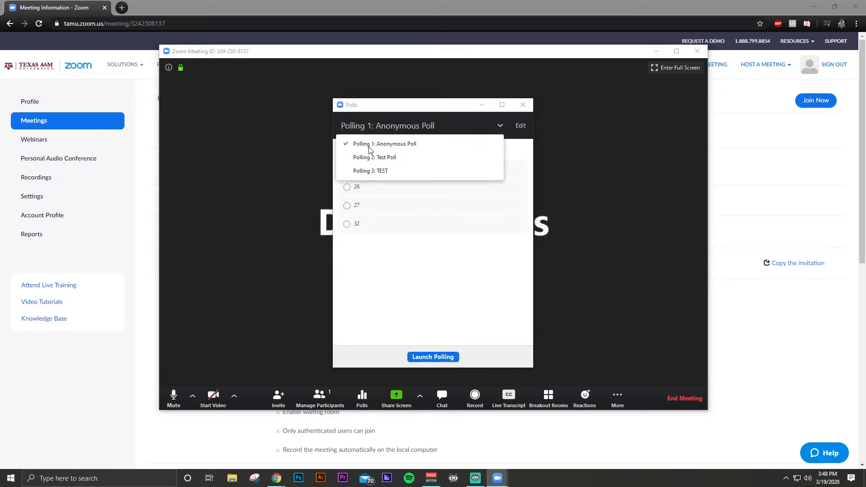
pyautogui.click(376, 172)
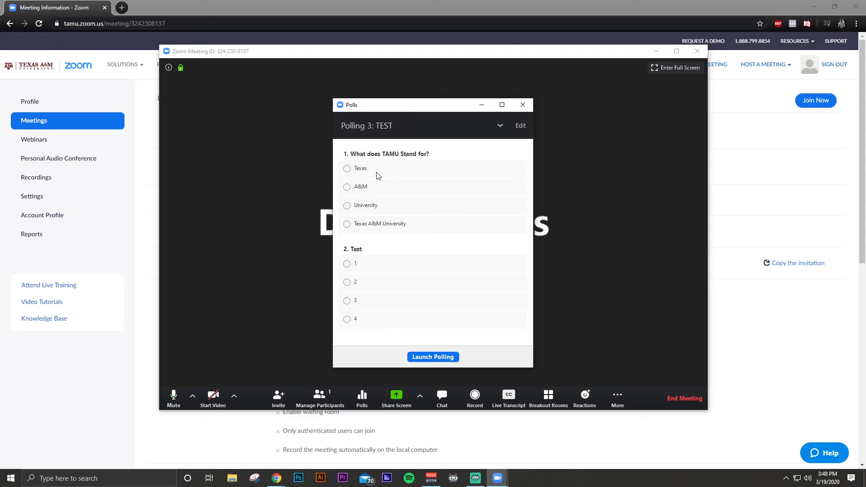
# Step: Launch the TEST poll to attendees, then end it
pyautogui.click(436, 358)
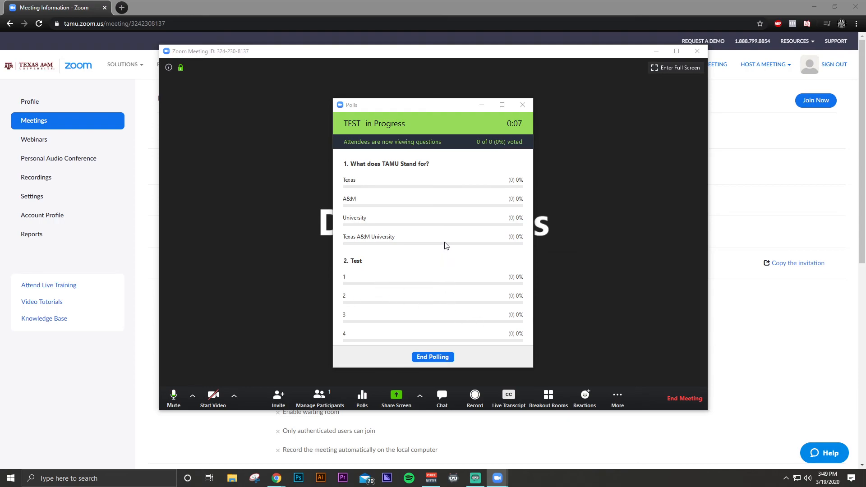
pyautogui.click(432, 357)
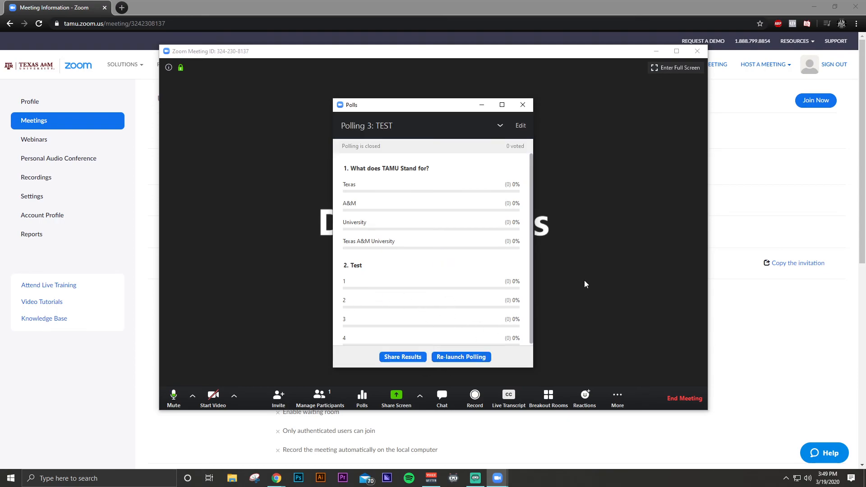